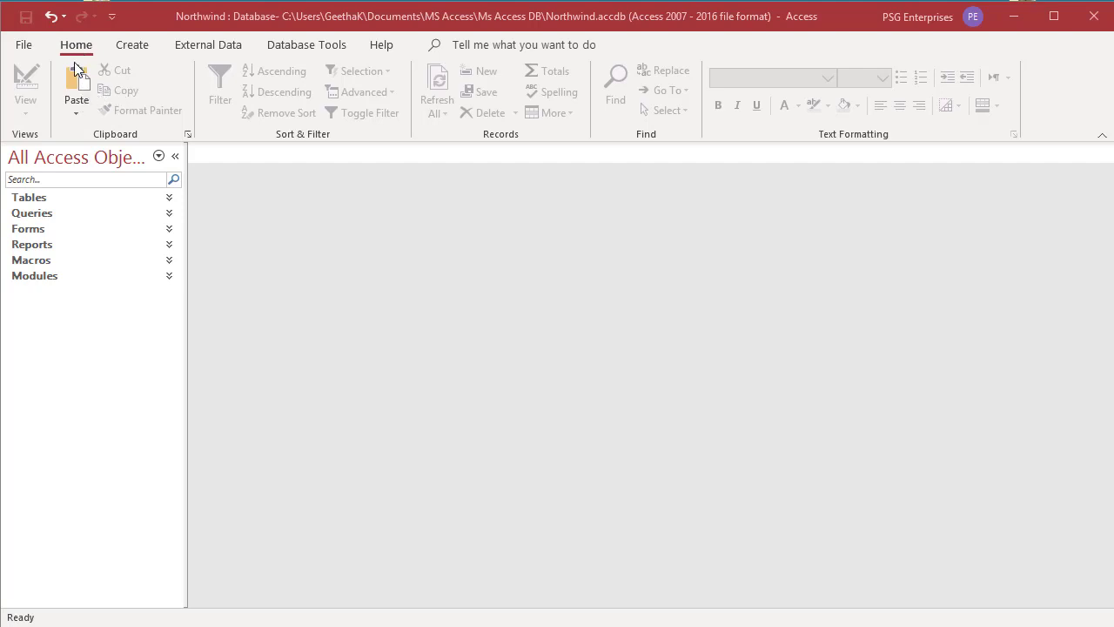
Step: Expand the Tables group in the Navigation Pane to list the Northwind tables
click(170, 201)
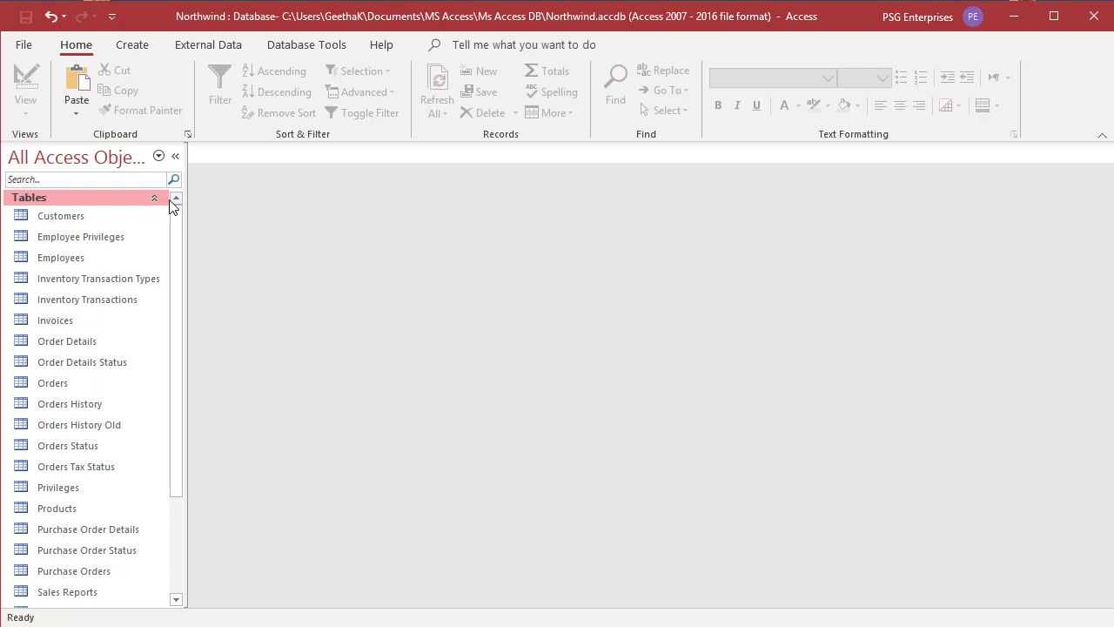
Step: Select the Customers table and copy it to the clipboard
right_click(109, 247)
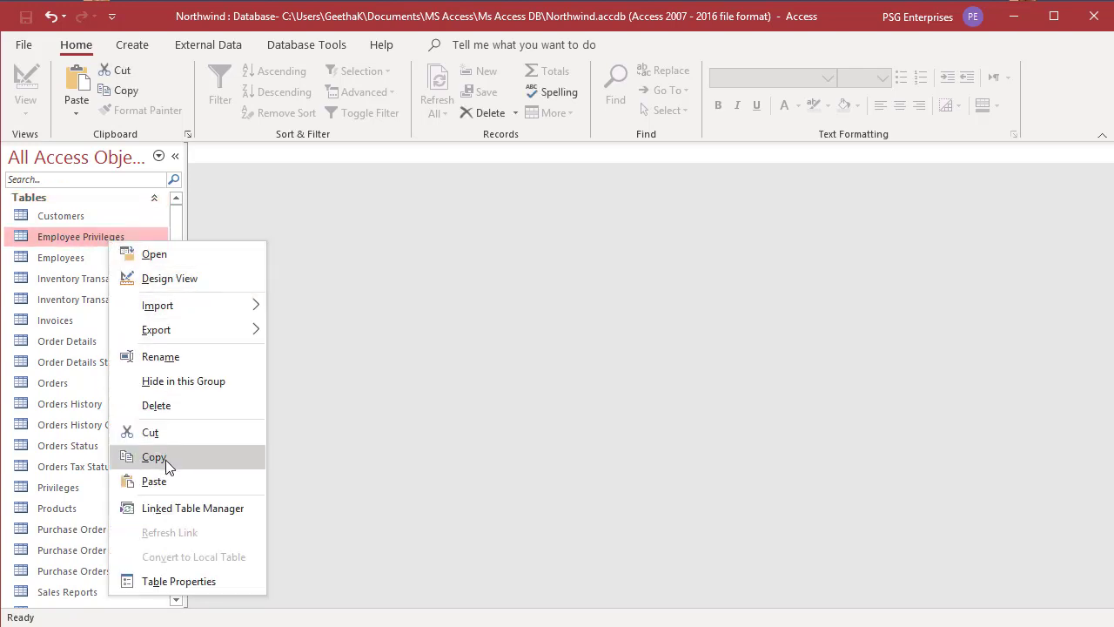
click(69, 221)
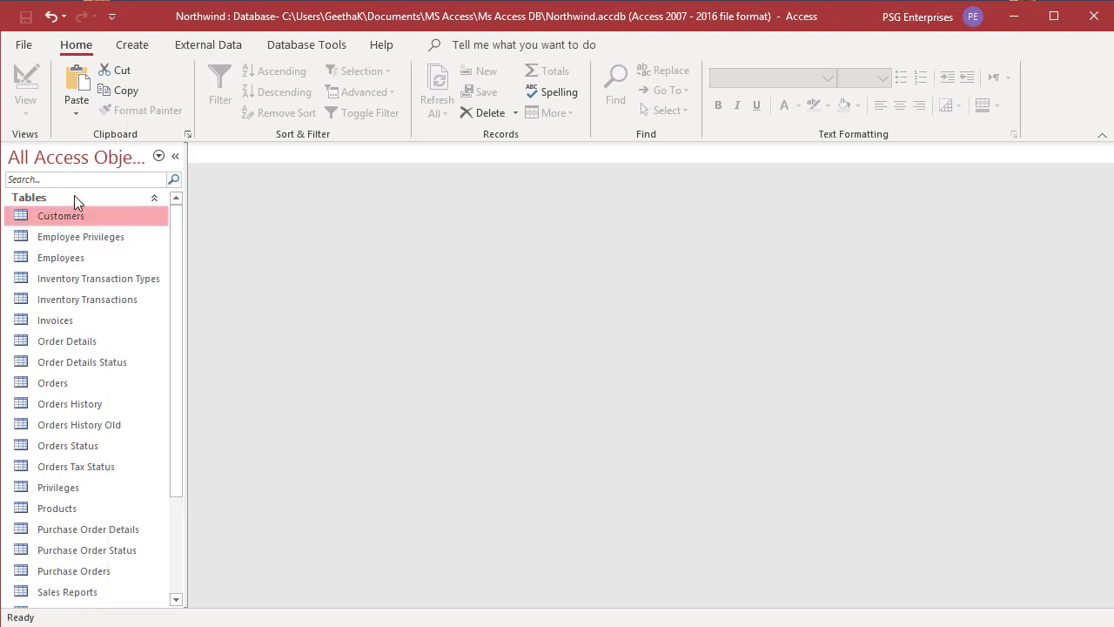
click(127, 91)
Step: Paste the copied Customers table to bring up Paste Table As proposing 'Copy Of Customers'
click(155, 197)
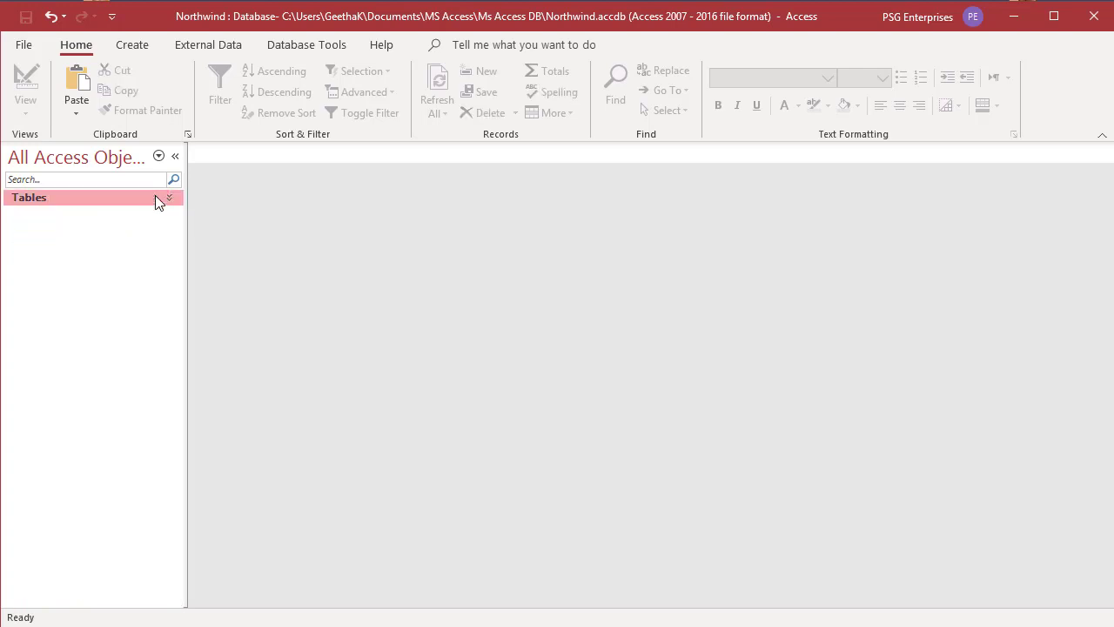
right_click(85, 347)
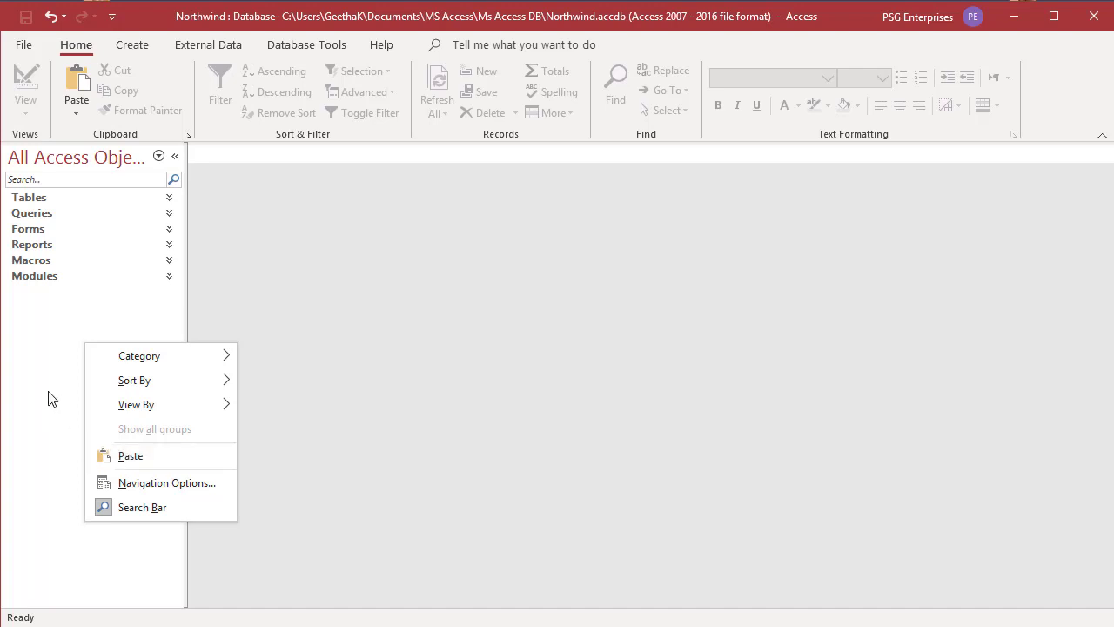
click(51, 338)
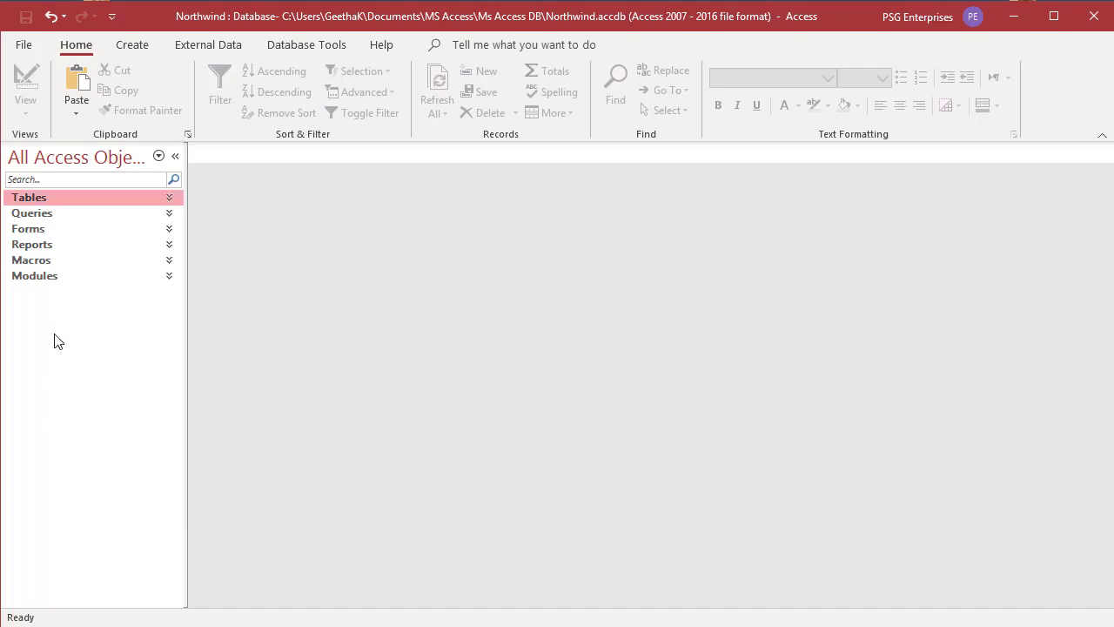
click(77, 104)
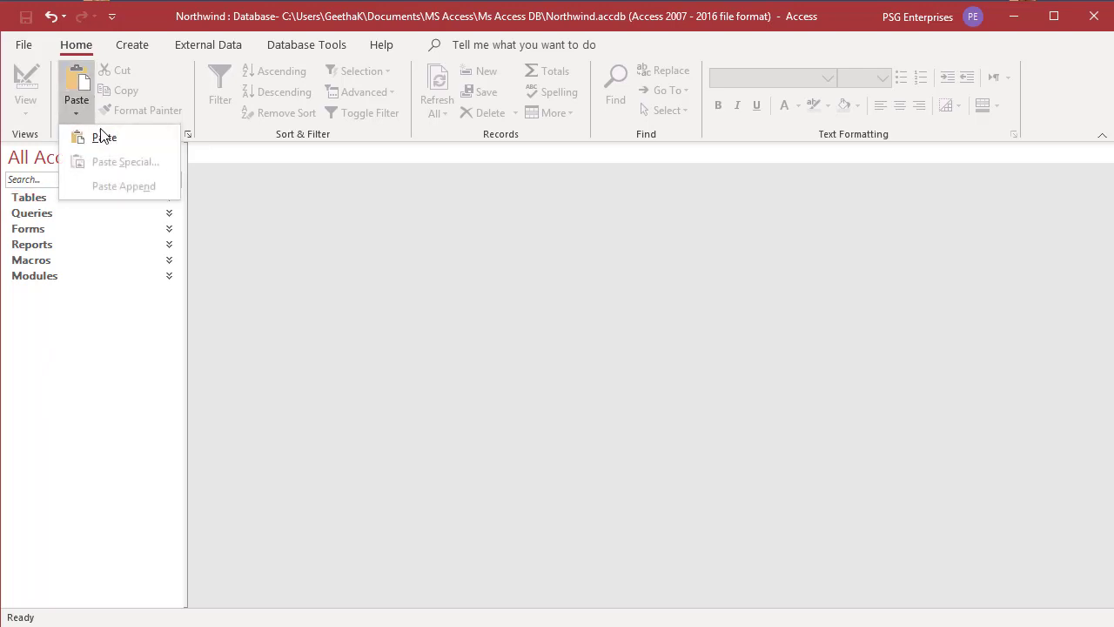
click(102, 137)
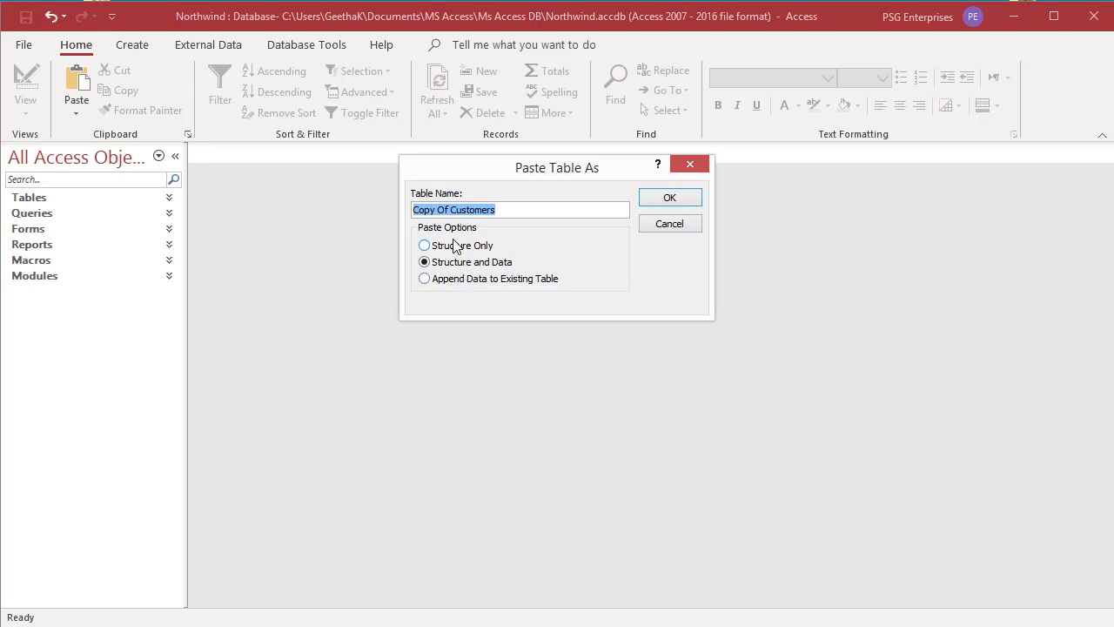
Step: Paste the table as 'Customers Copy' with Structure Only and show the tables list again
click(452, 212)
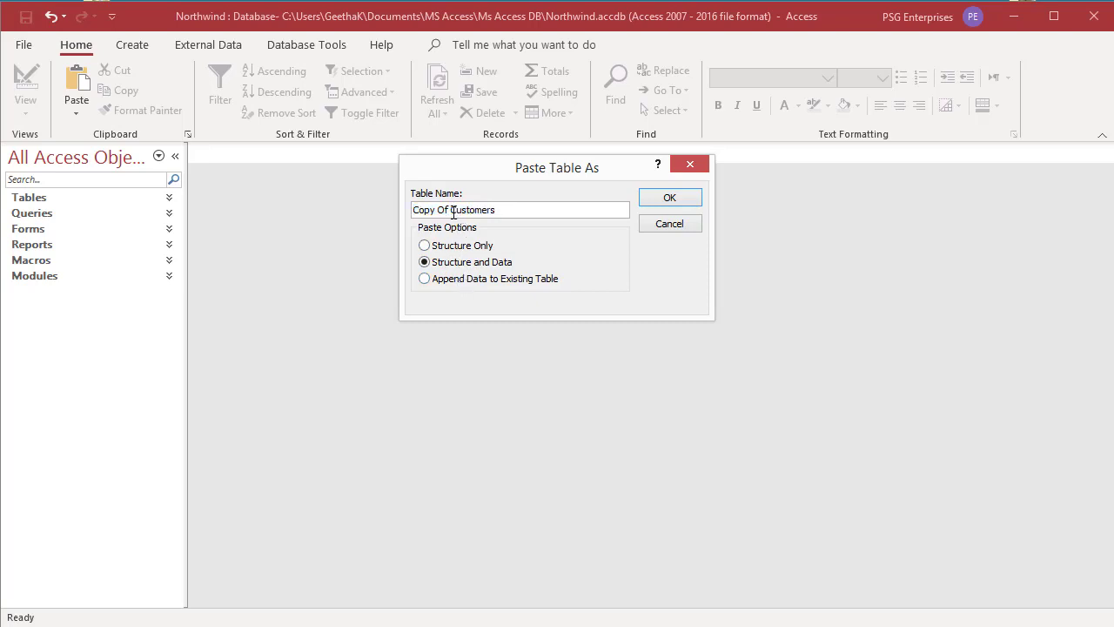
drag(454, 211, 390, 217)
key(Delete)
click(464, 211)
text(Copy)
click(424, 247)
click(647, 201)
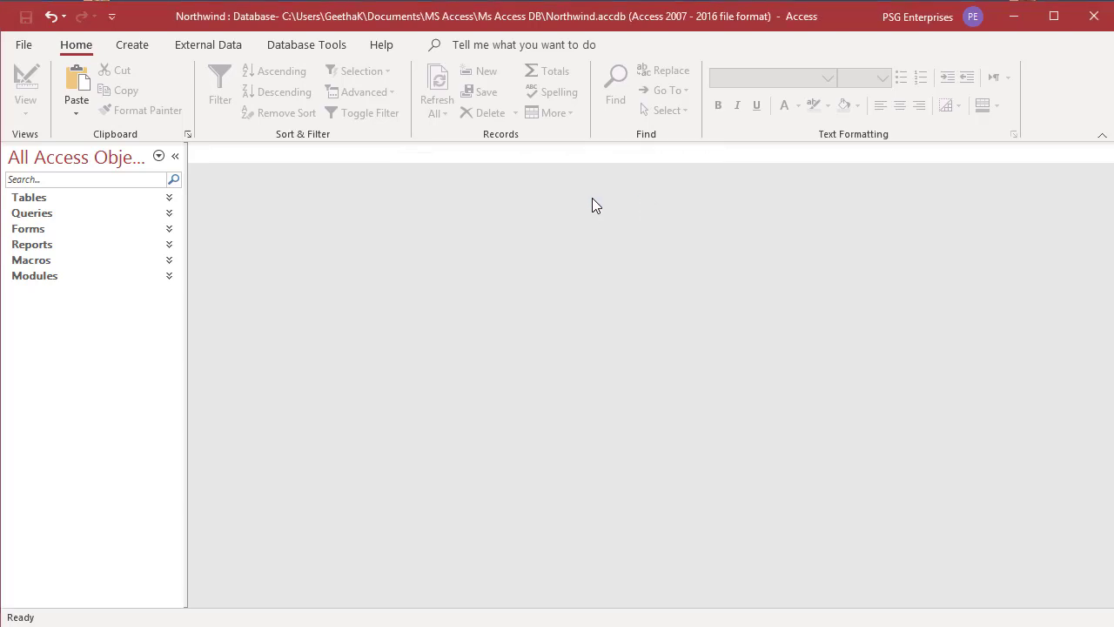
click(169, 198)
double_click(104, 236)
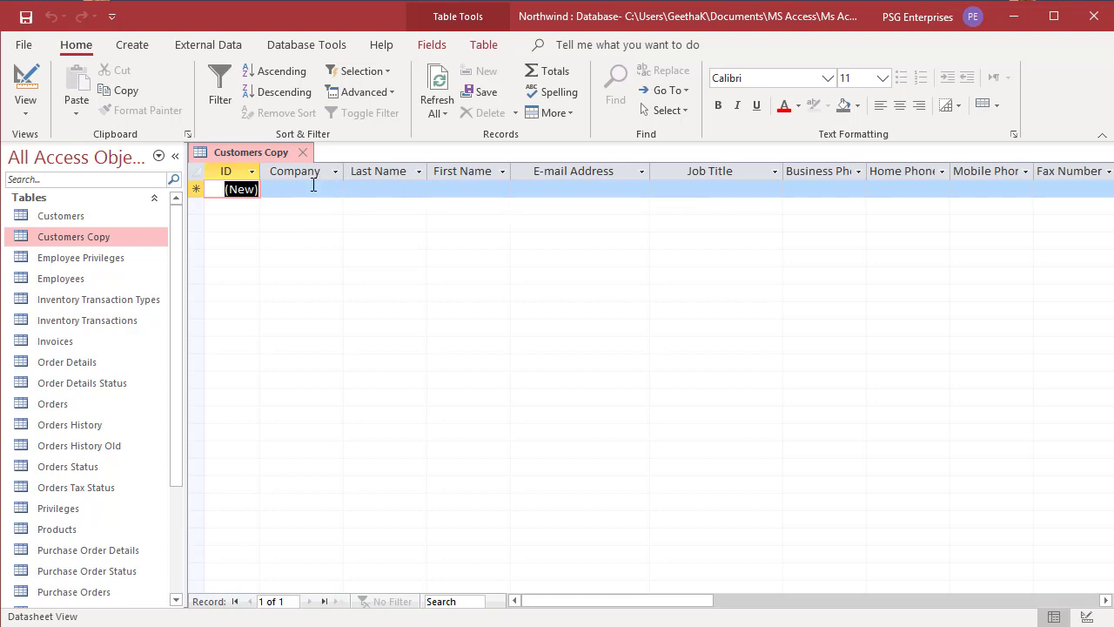
click(303, 154)
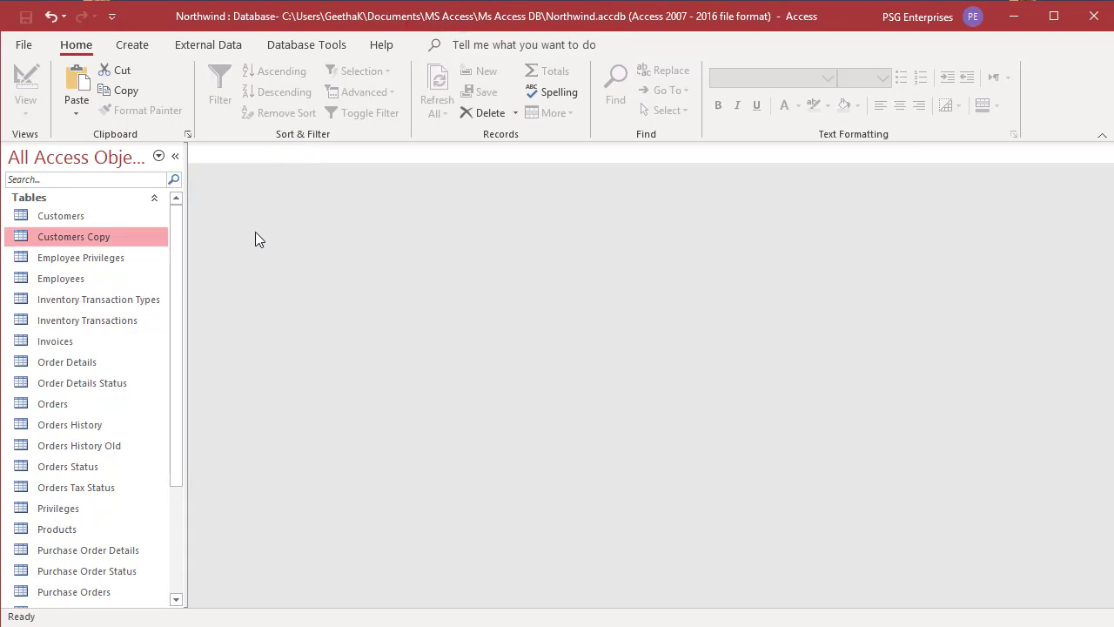
Step: Copy the Employees table and paste it back into the database
click(80, 278)
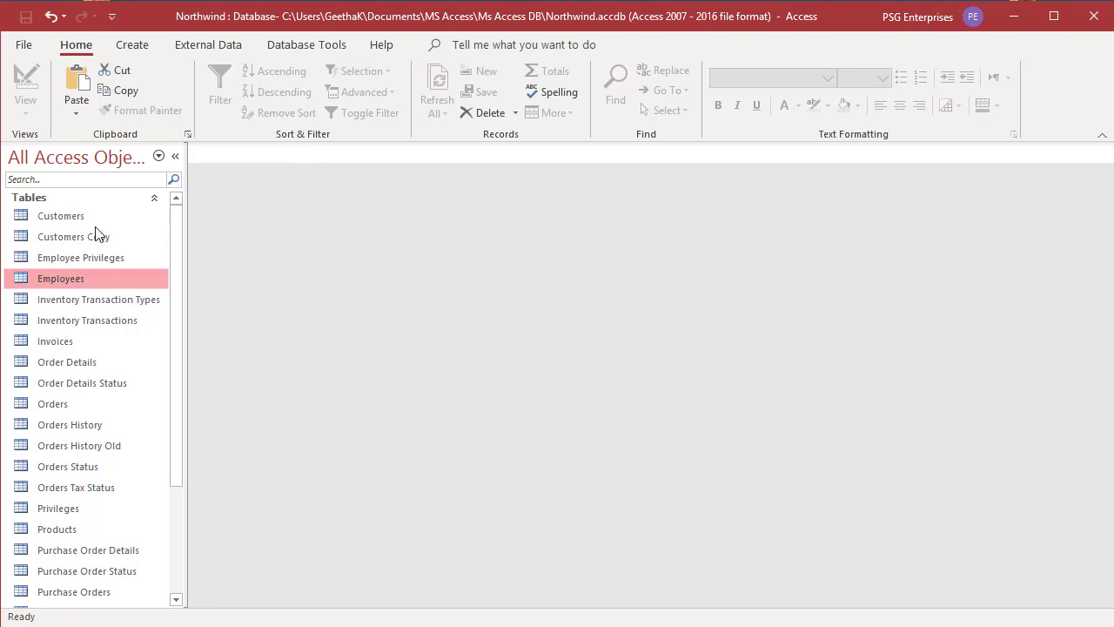
click(128, 92)
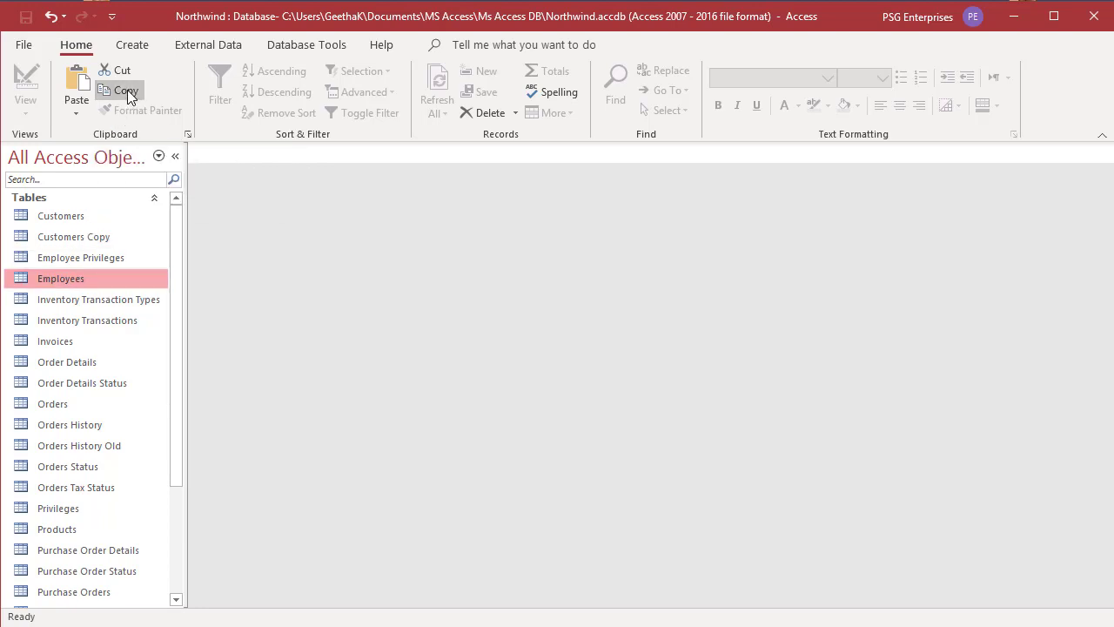
click(77, 108)
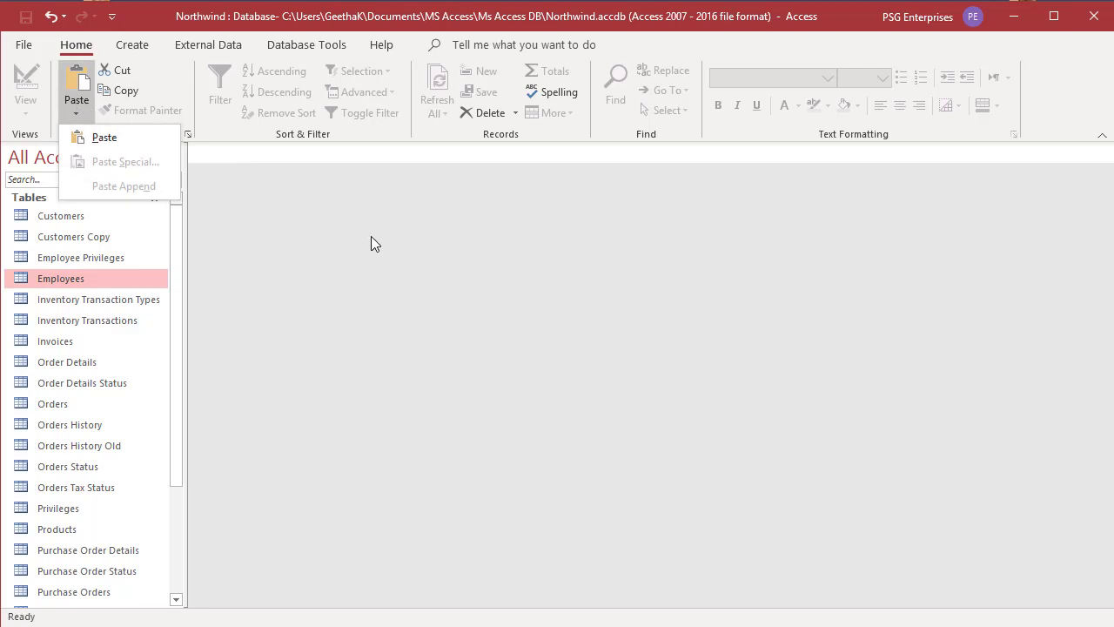
click(108, 139)
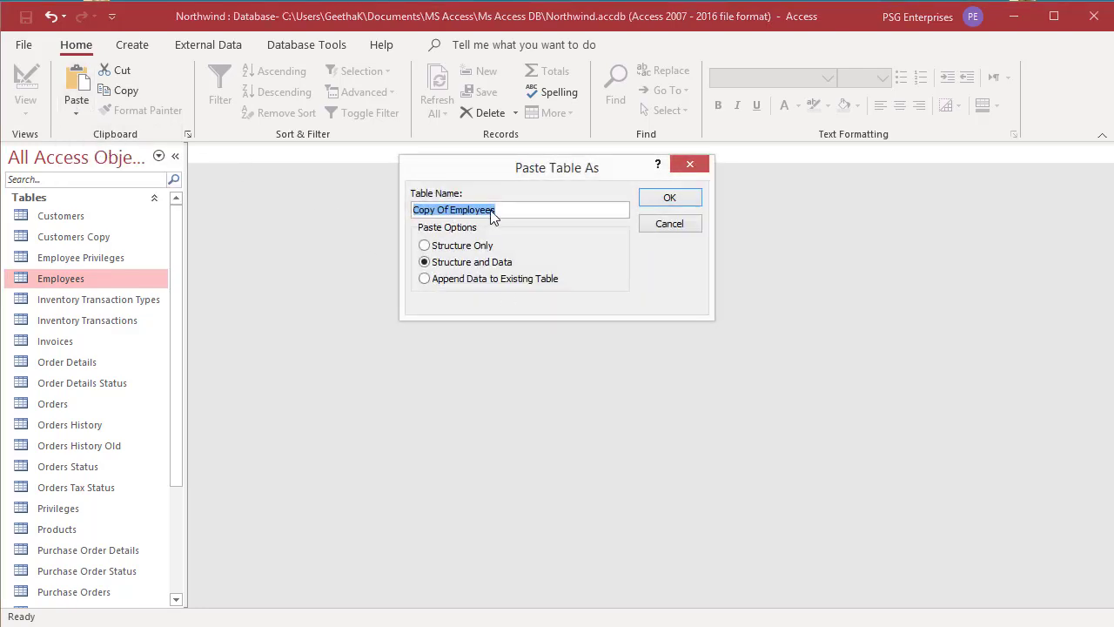
Step: Name the pasted table 'Employees Copy', keeping Structure and Data, and confirm
drag(502, 209, 389, 212)
text(Employe)
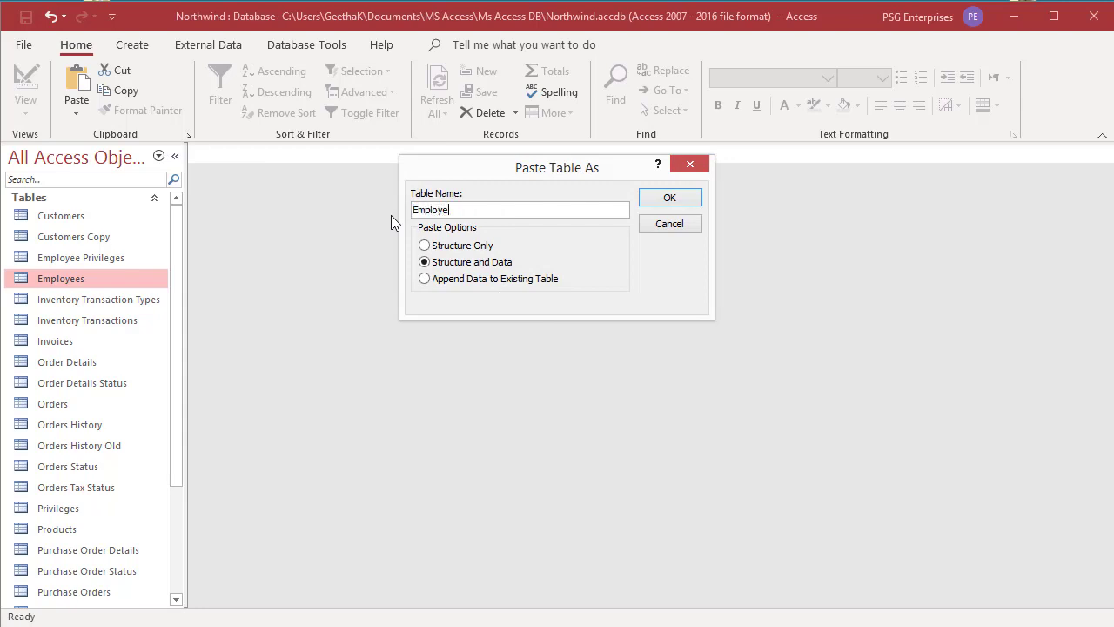
text(es Copy)
click(667, 199)
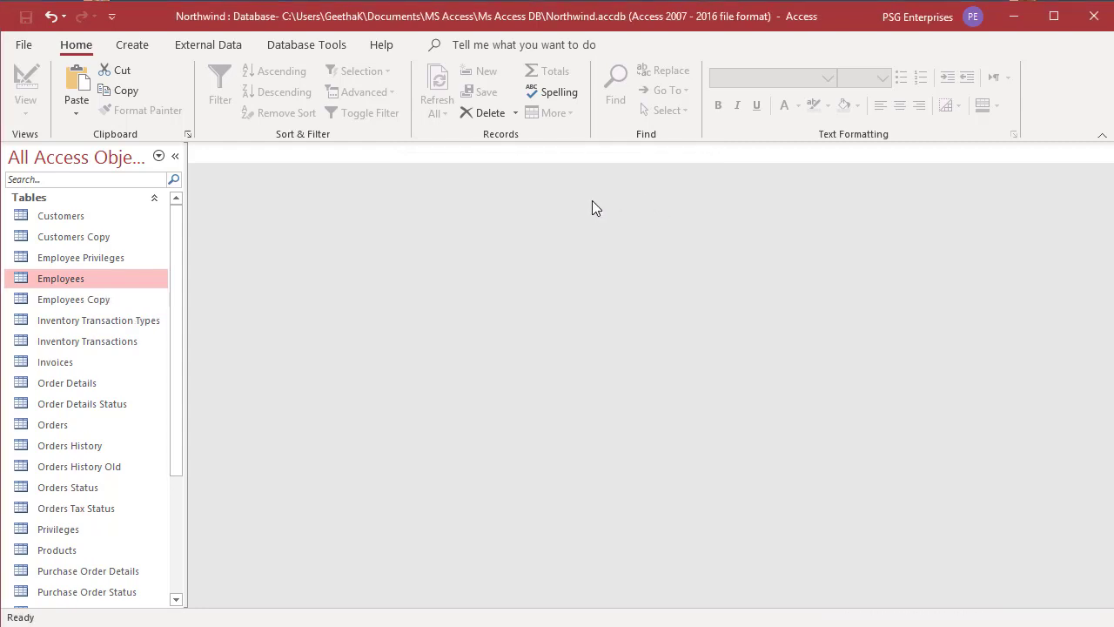
double_click(91, 299)
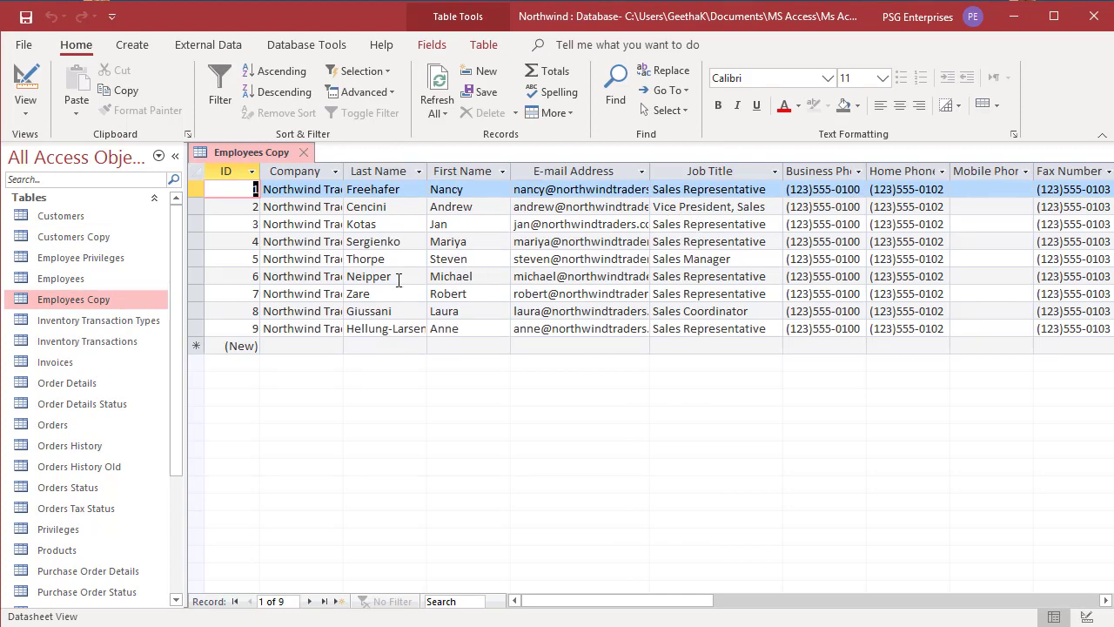
click(304, 153)
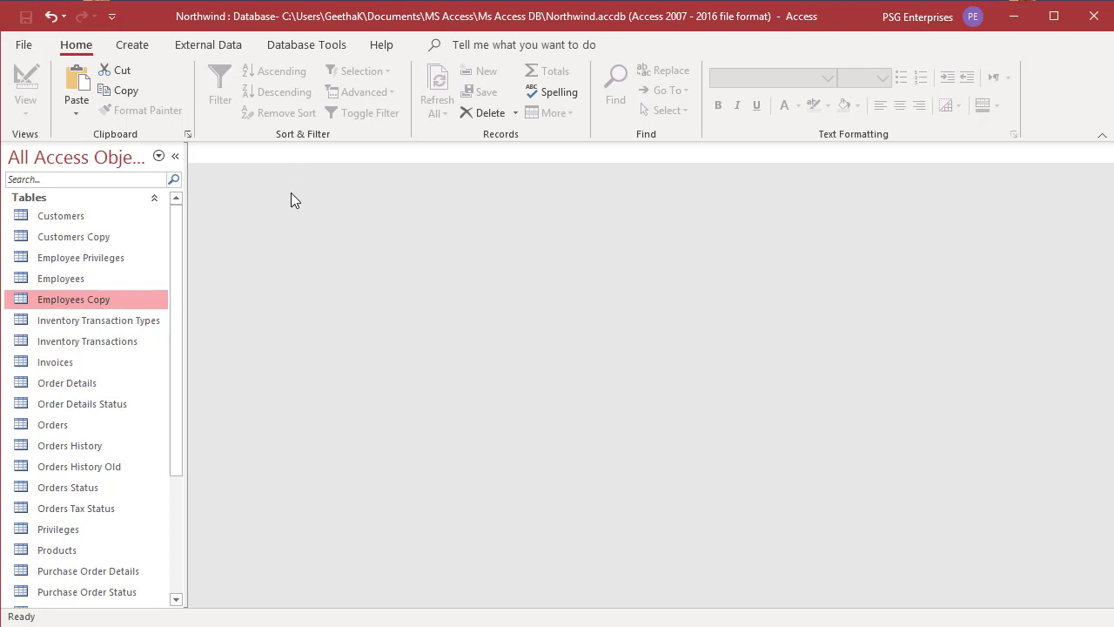
click(96, 383)
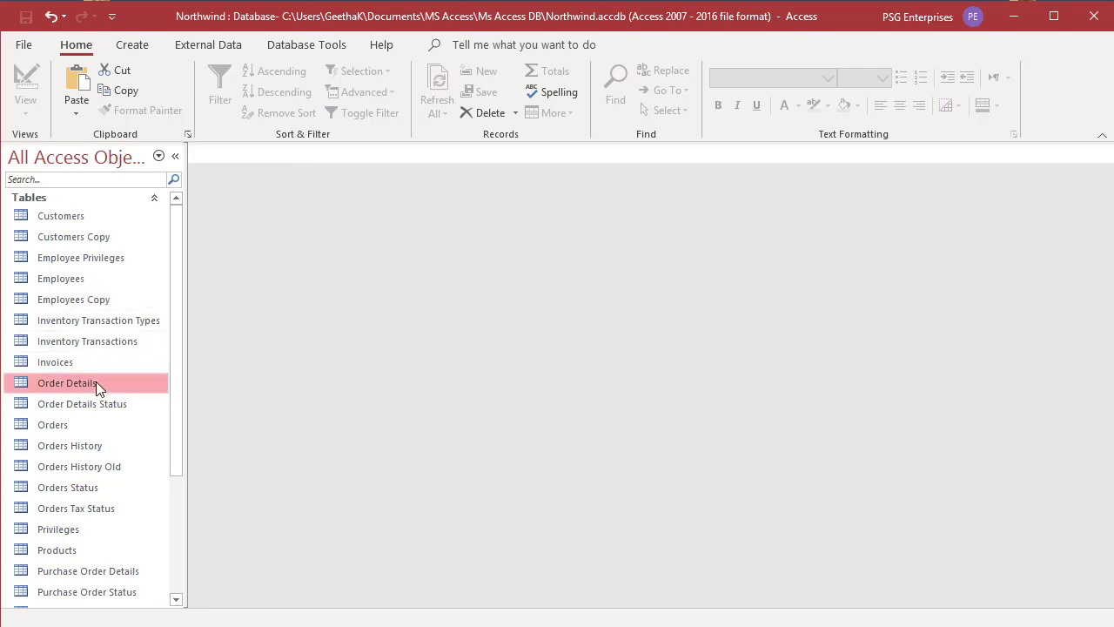
double_click(96, 383)
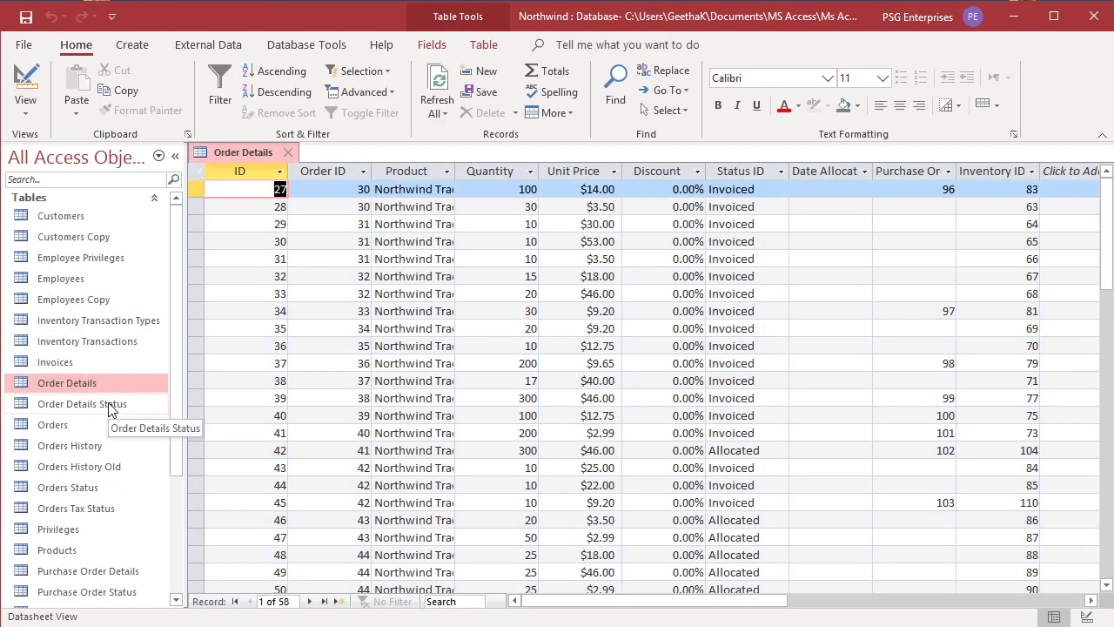
double_click(102, 448)
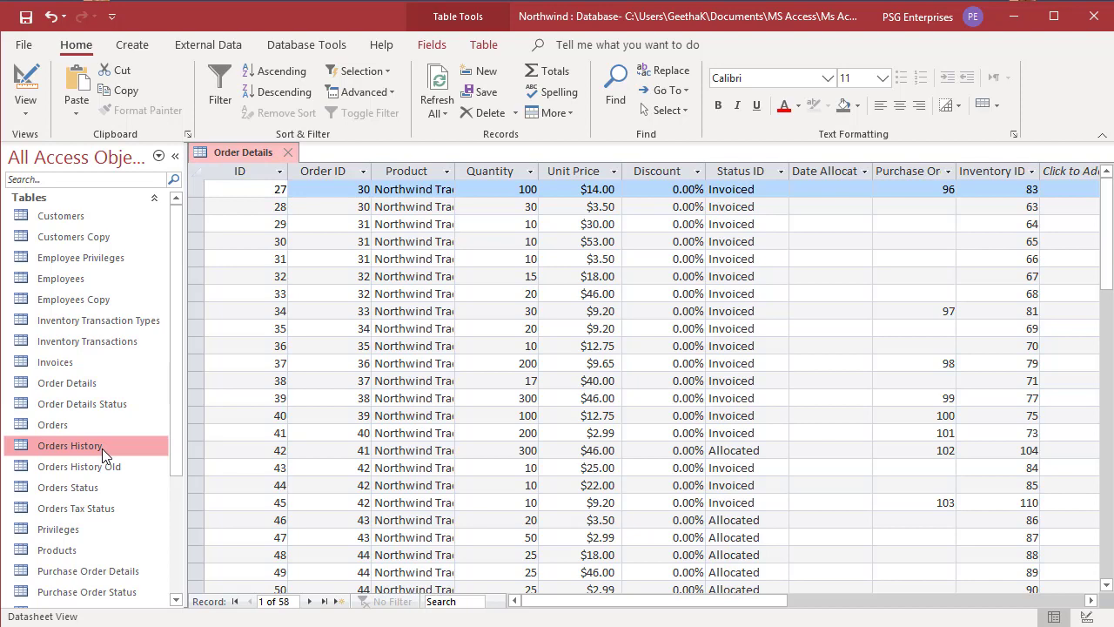
double_click(112, 467)
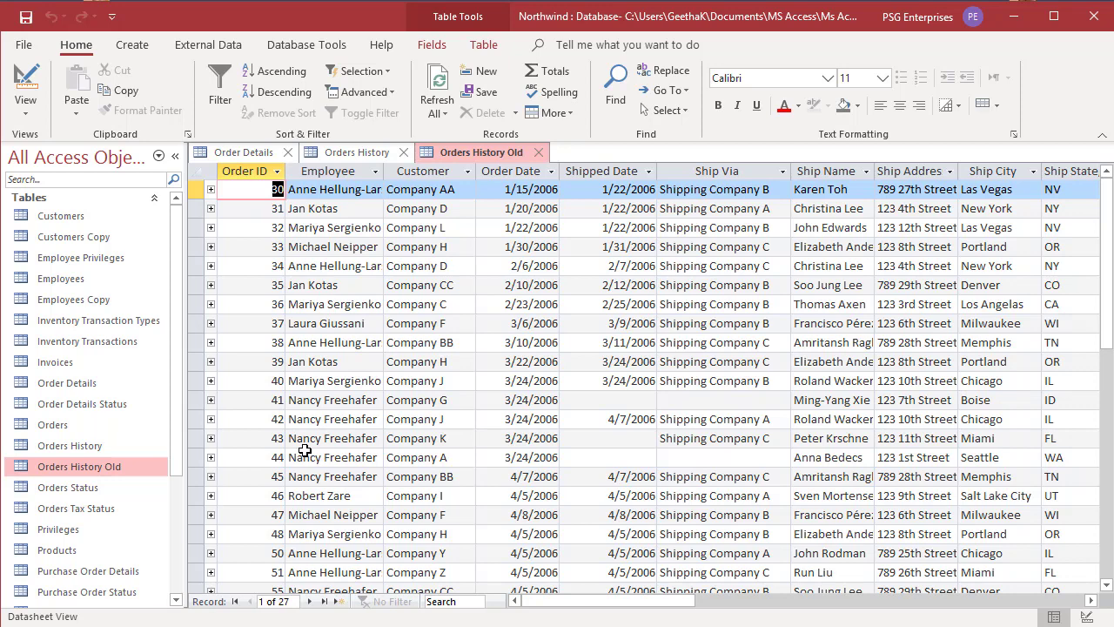
click(289, 154)
click(292, 153)
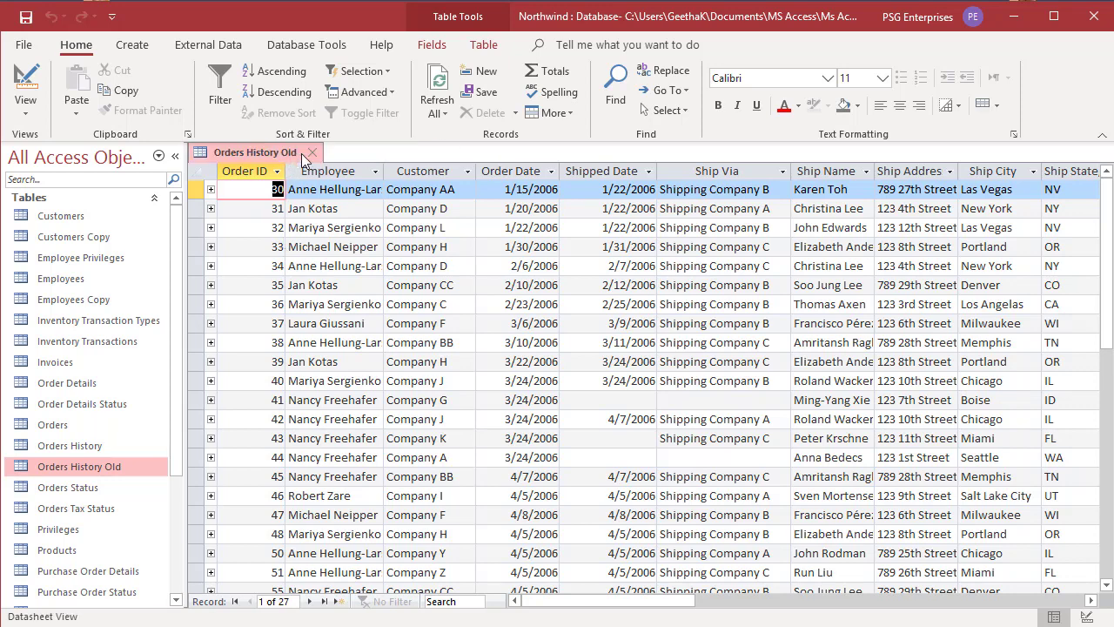
click(315, 152)
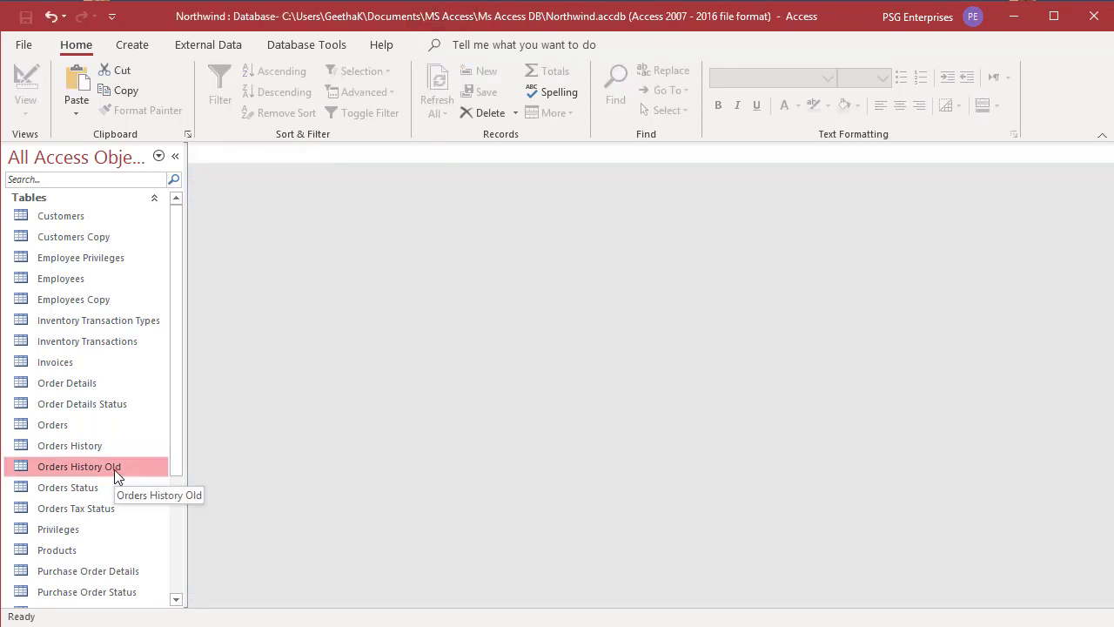
click(129, 90)
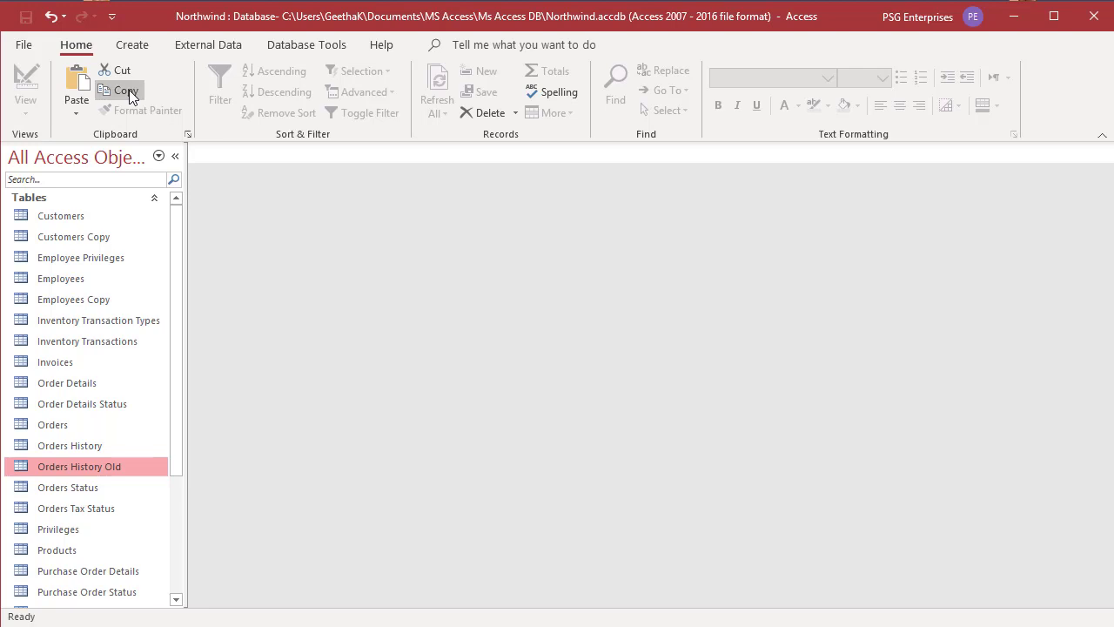
click(77, 82)
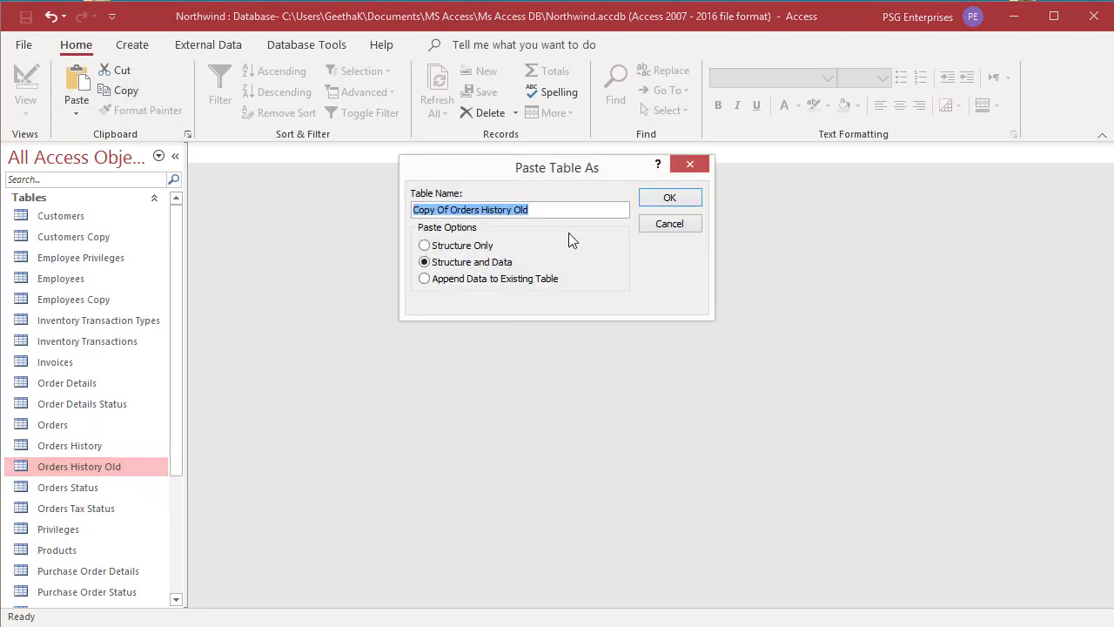
click(449, 209)
click(424, 278)
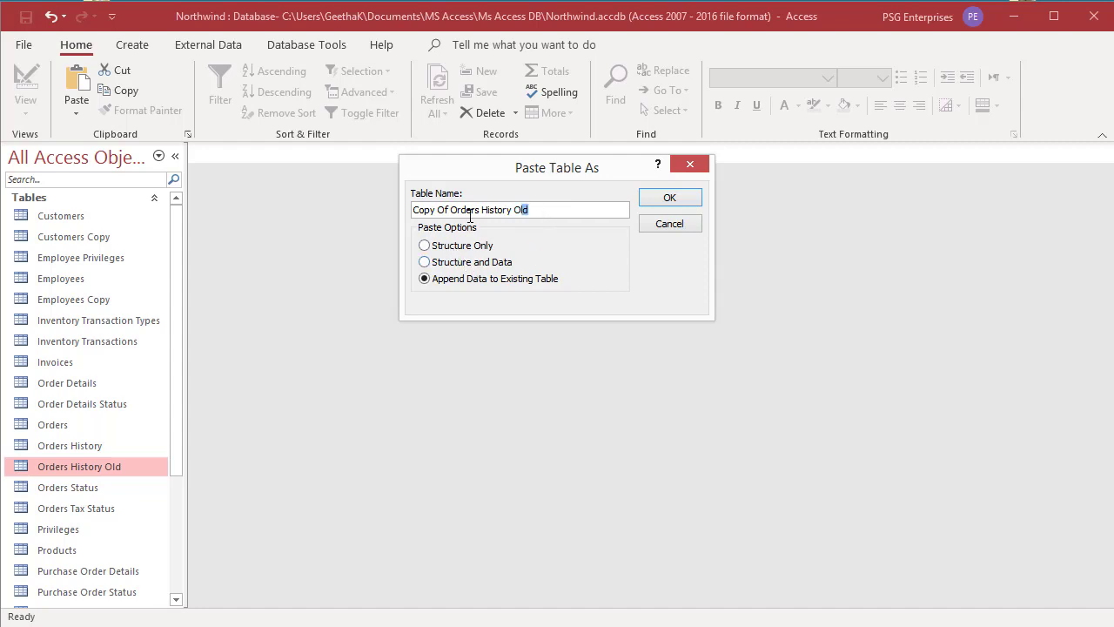
drag(525, 210, 409, 214)
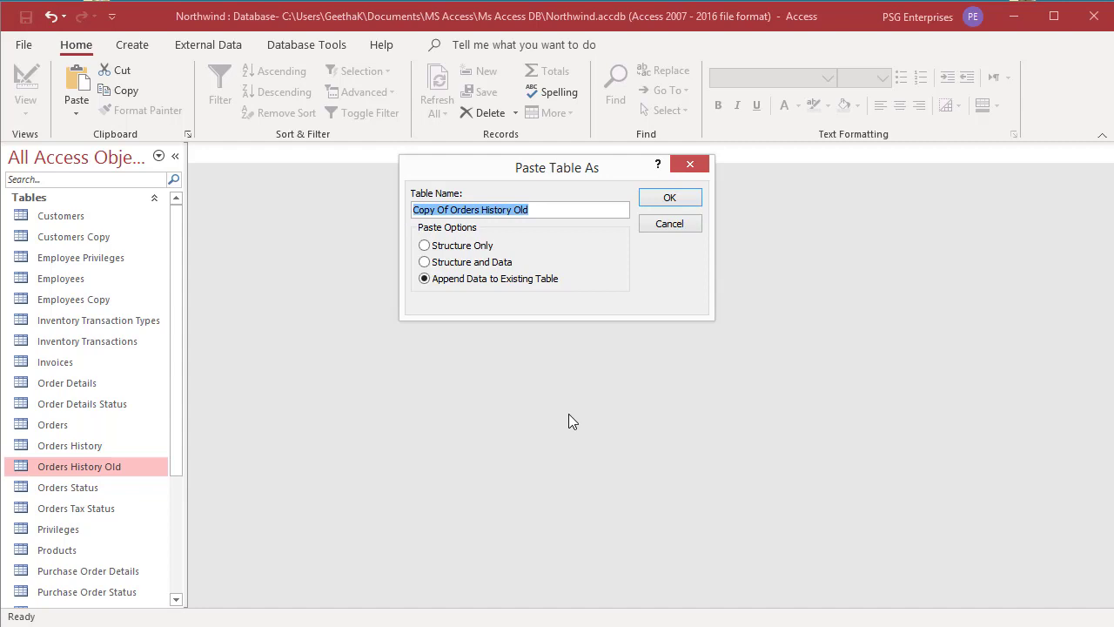
text(Custo)
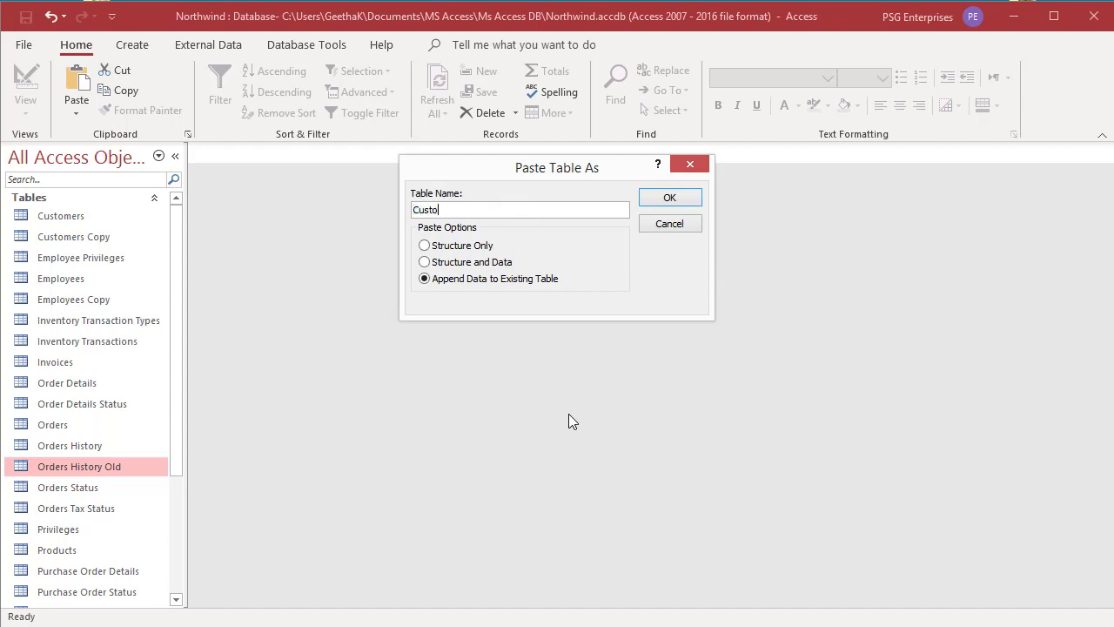
text(mers)
click(670, 198)
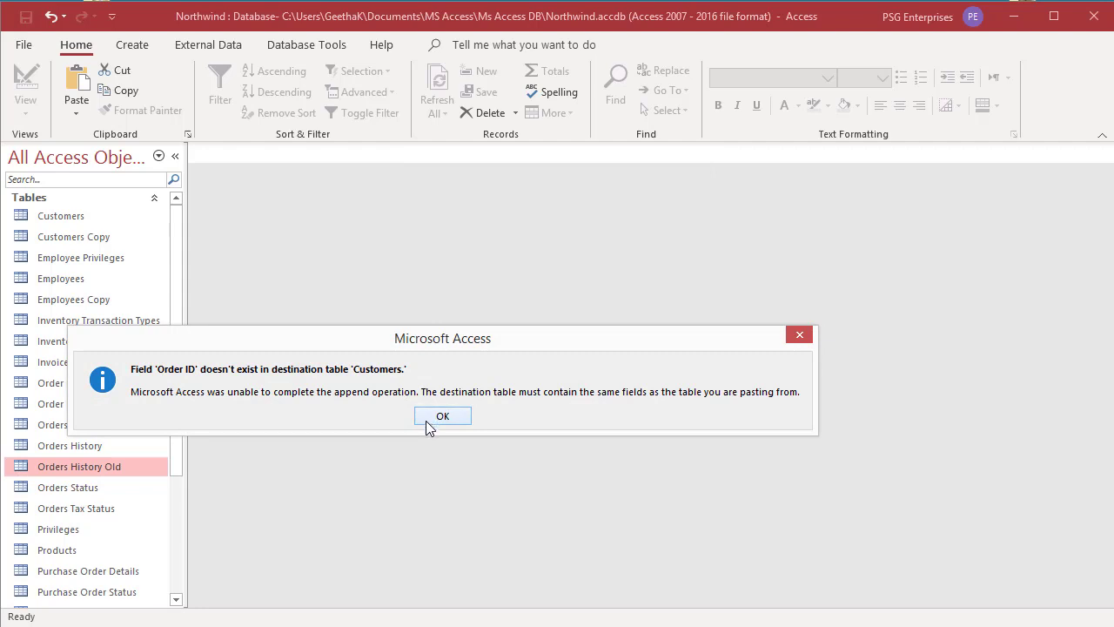
click(426, 421)
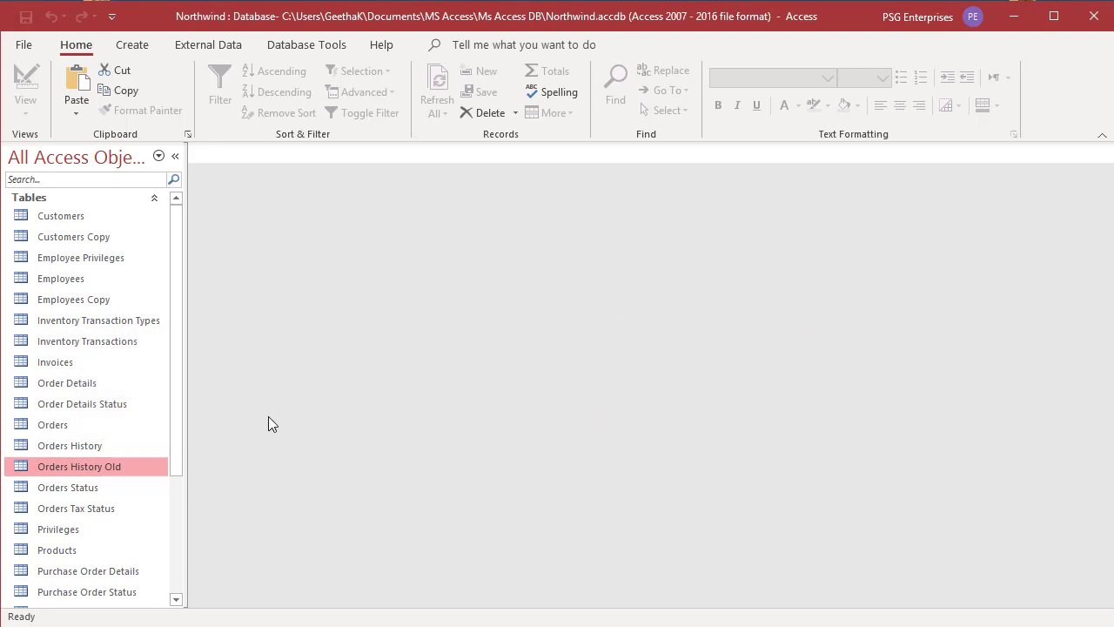
Step: Paste the copied Orders History Old table as 'Orders History' with Structure and Data
click(76, 109)
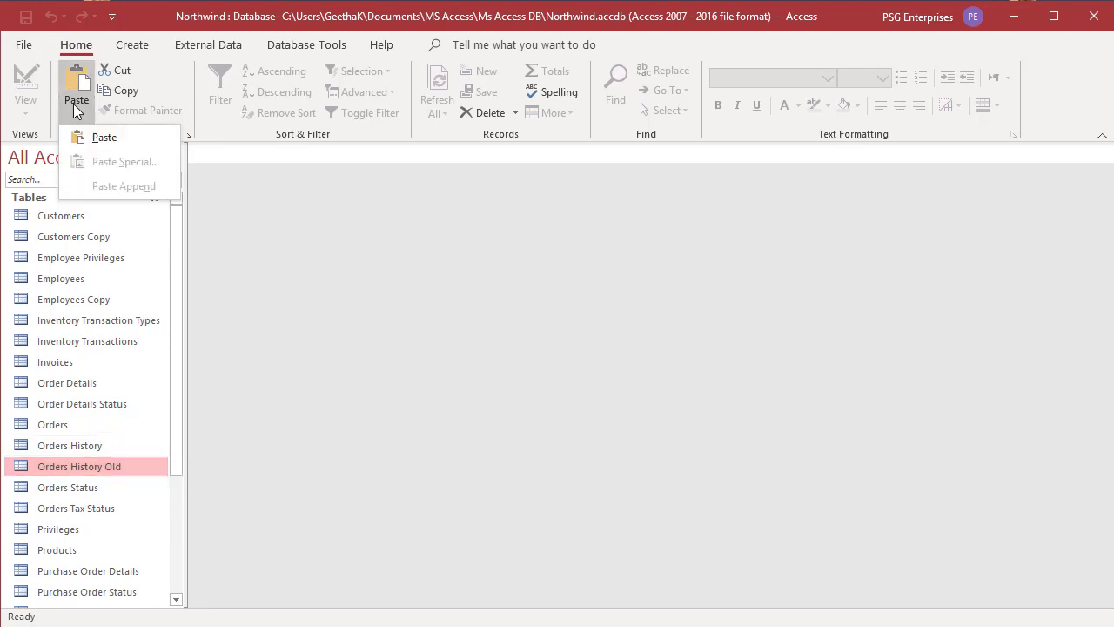
click(114, 136)
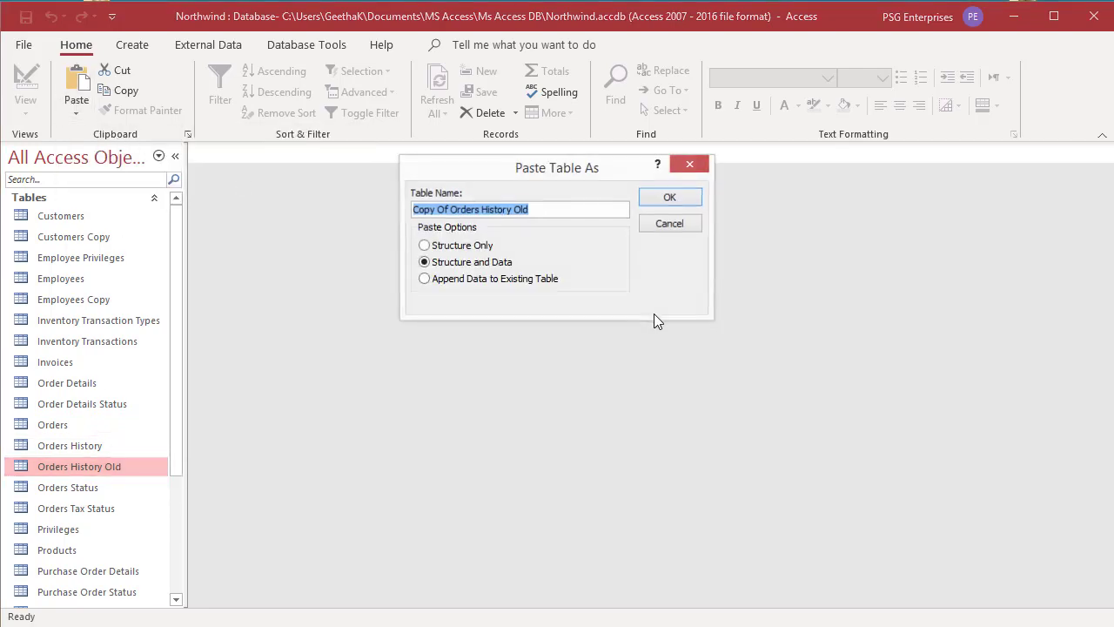
click(544, 211)
drag(541, 211, 404, 209)
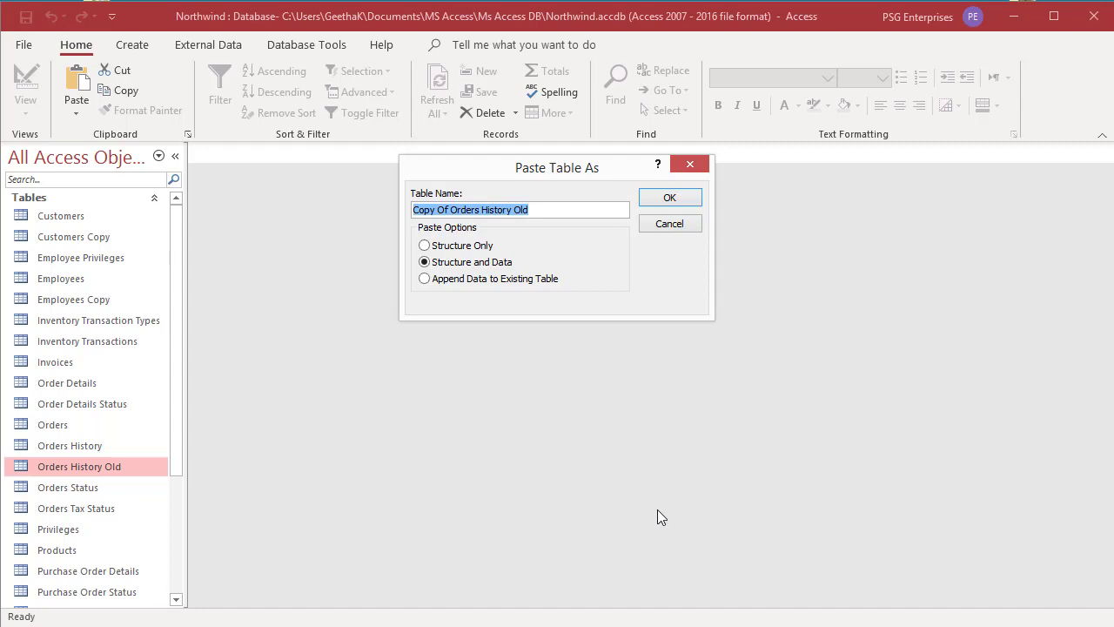
text(Orders Histo)
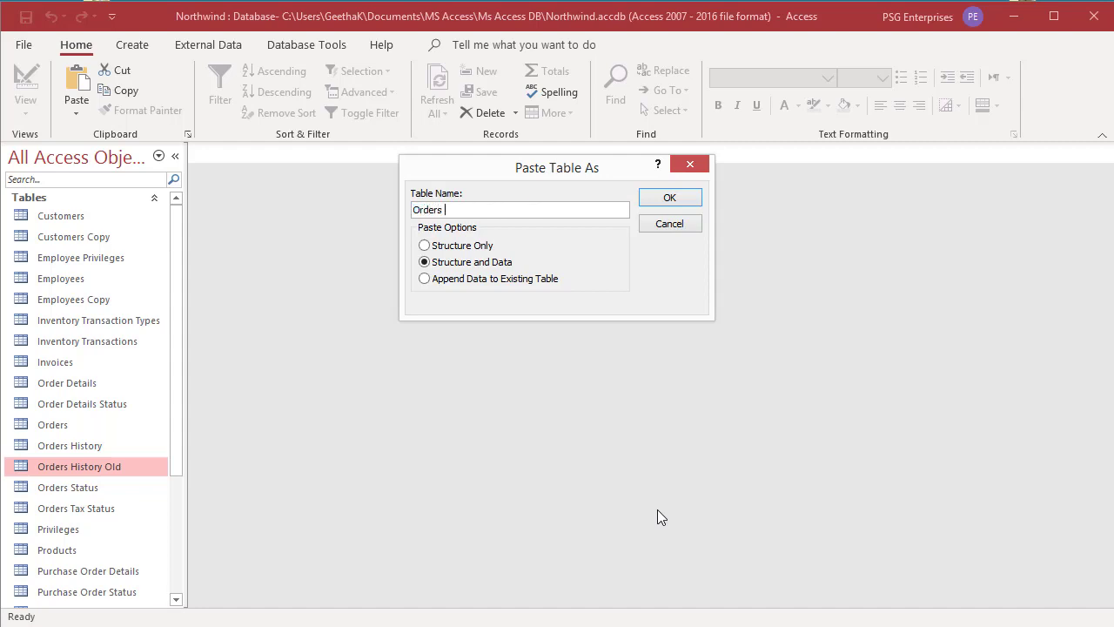
text(ry)
click(655, 201)
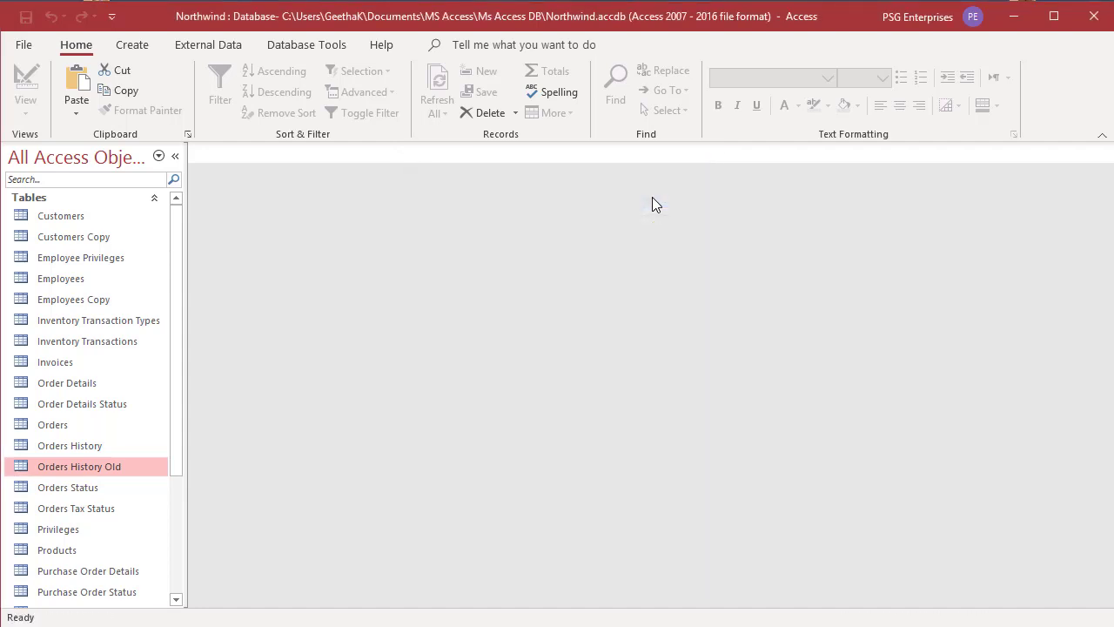